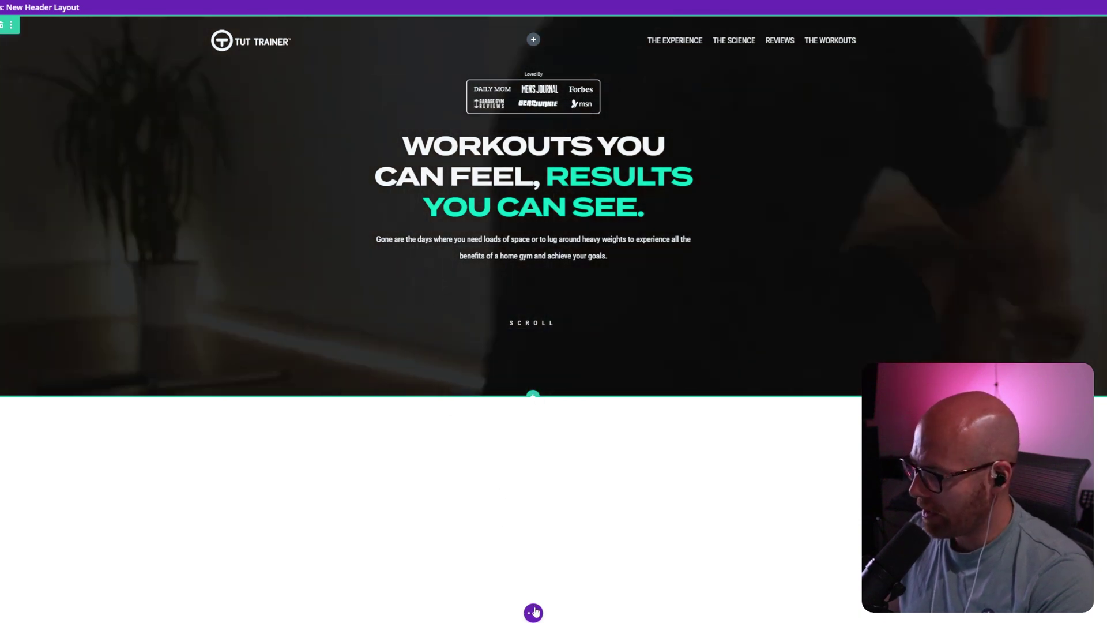
Step: Bring up the page-level settings and view options for the header layout
click(533, 612)
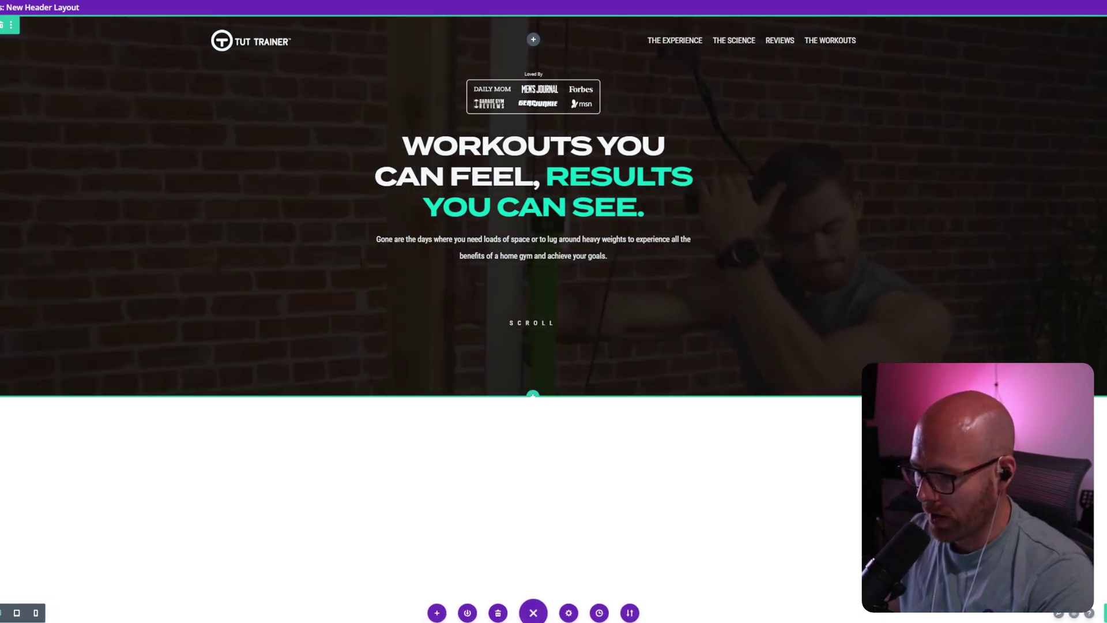
key(ctrl+shift+w)
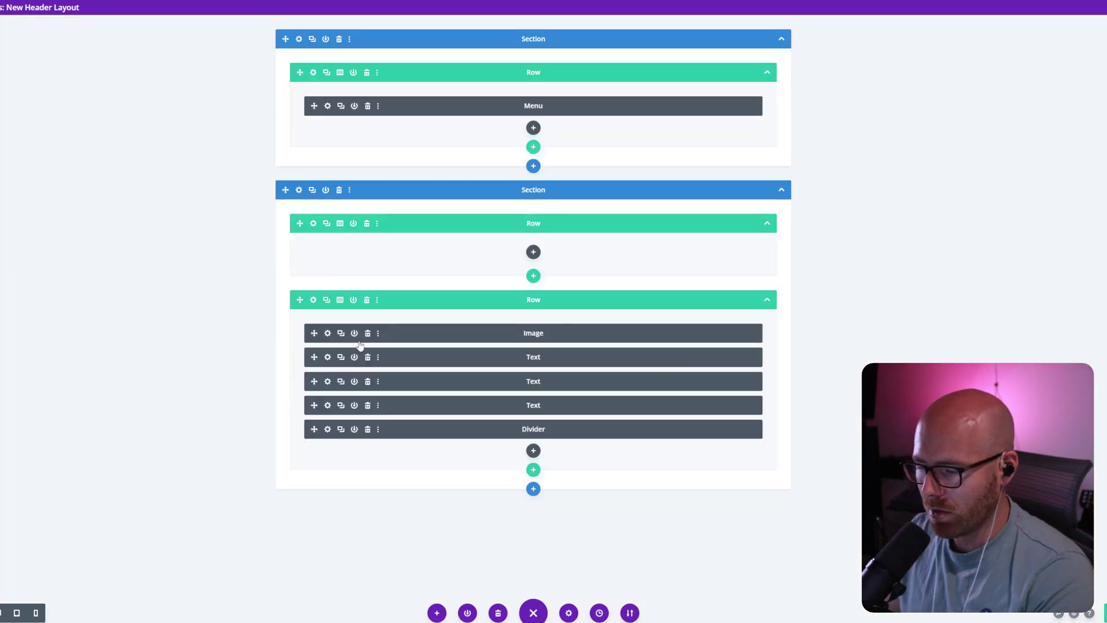
click(299, 190)
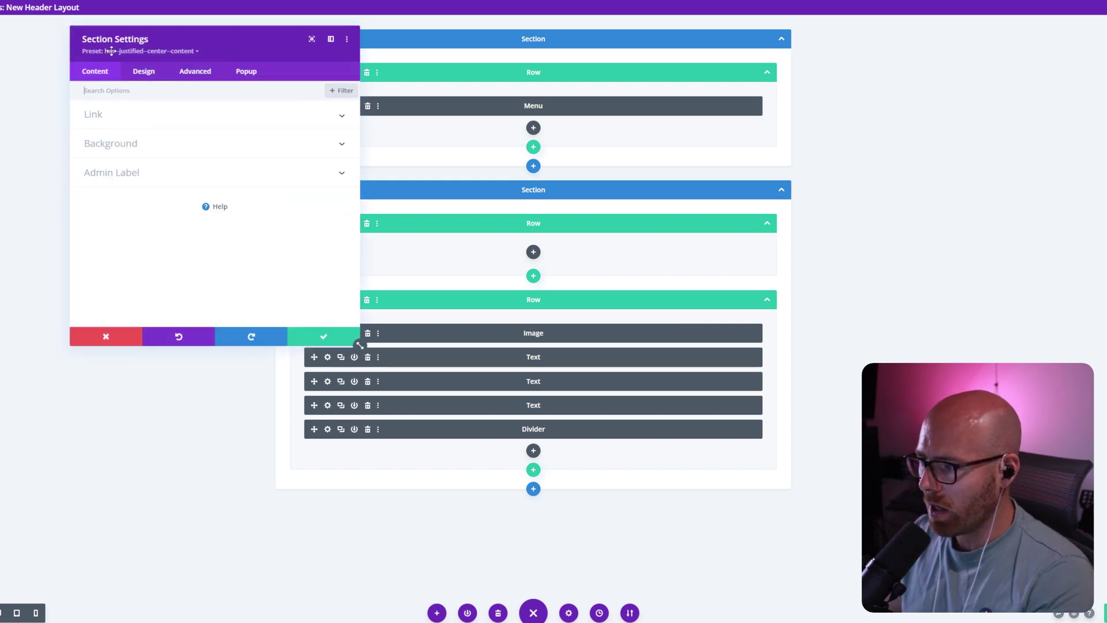
click(188, 77)
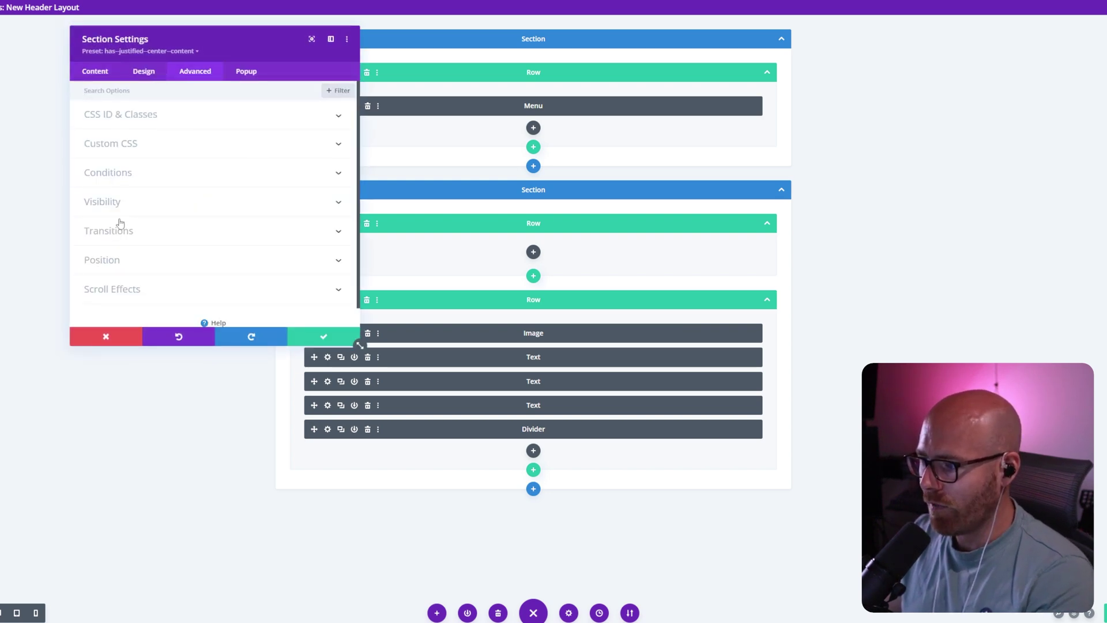
click(132, 260)
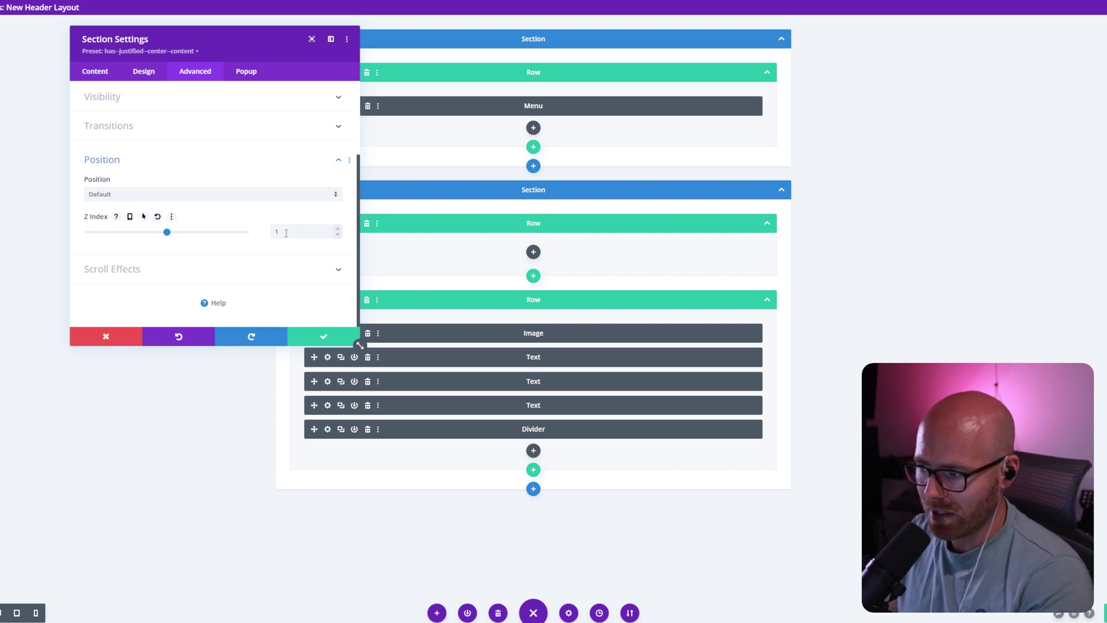
click(323, 337)
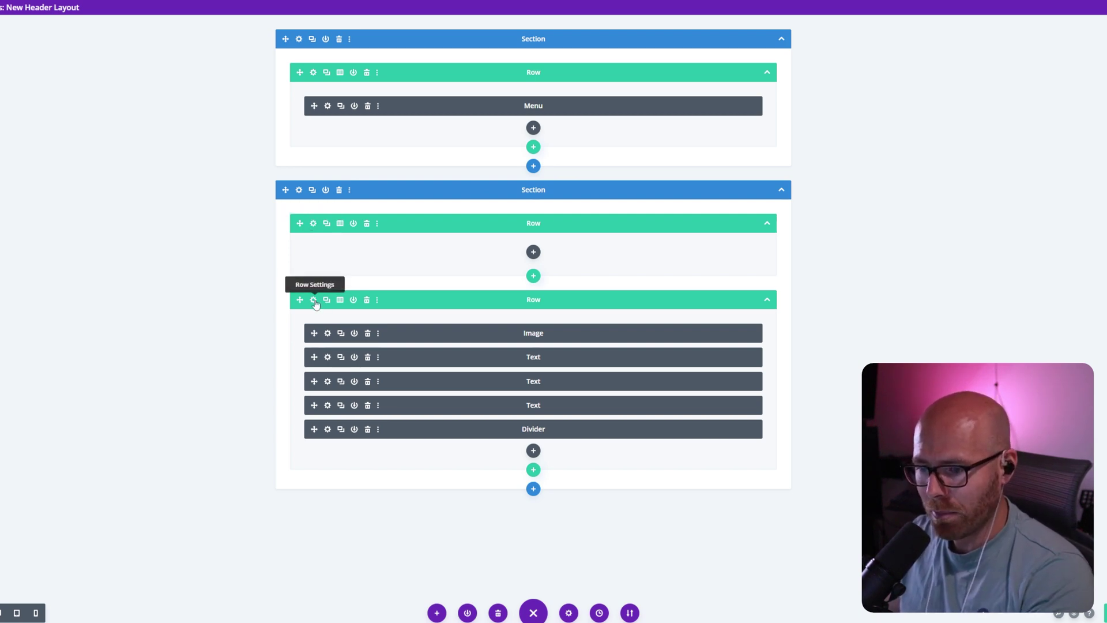
Step: Delete the empty row, then review the content row's Advanced > Position settings and close them
click(367, 225)
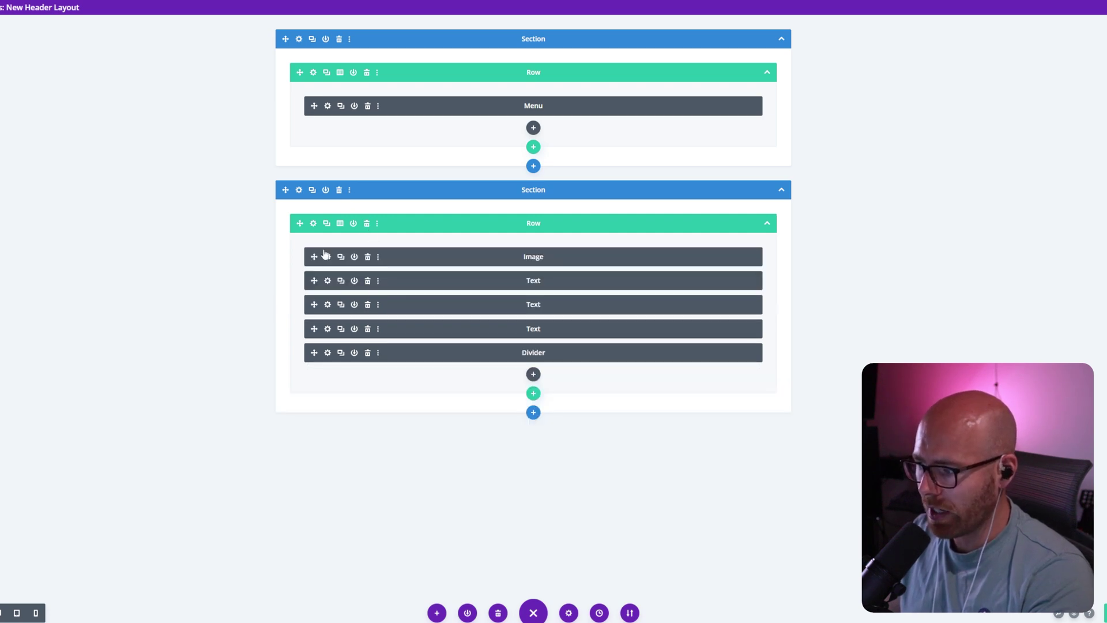
click(311, 223)
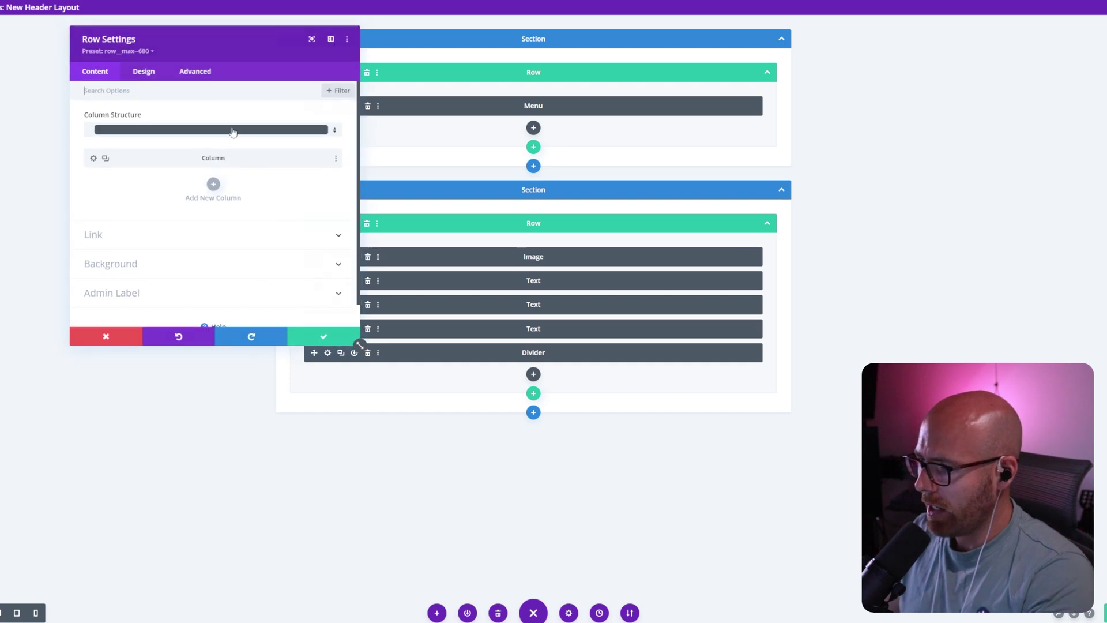
click(198, 75)
click(142, 255)
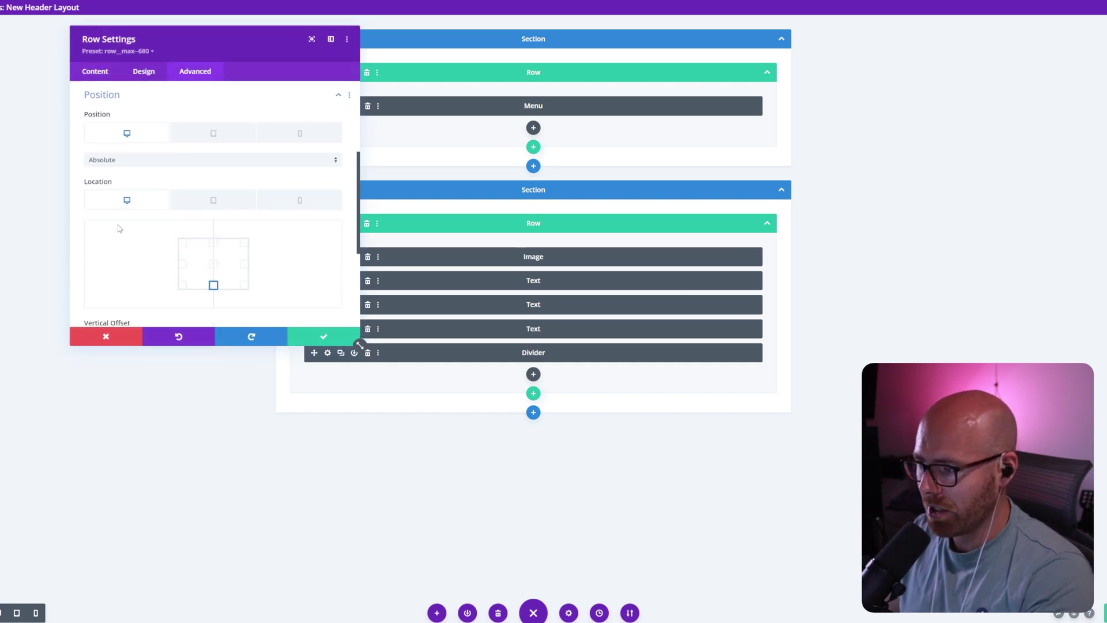
scroll(125, 165, down, 1)
scroll(160, 203, down, 4)
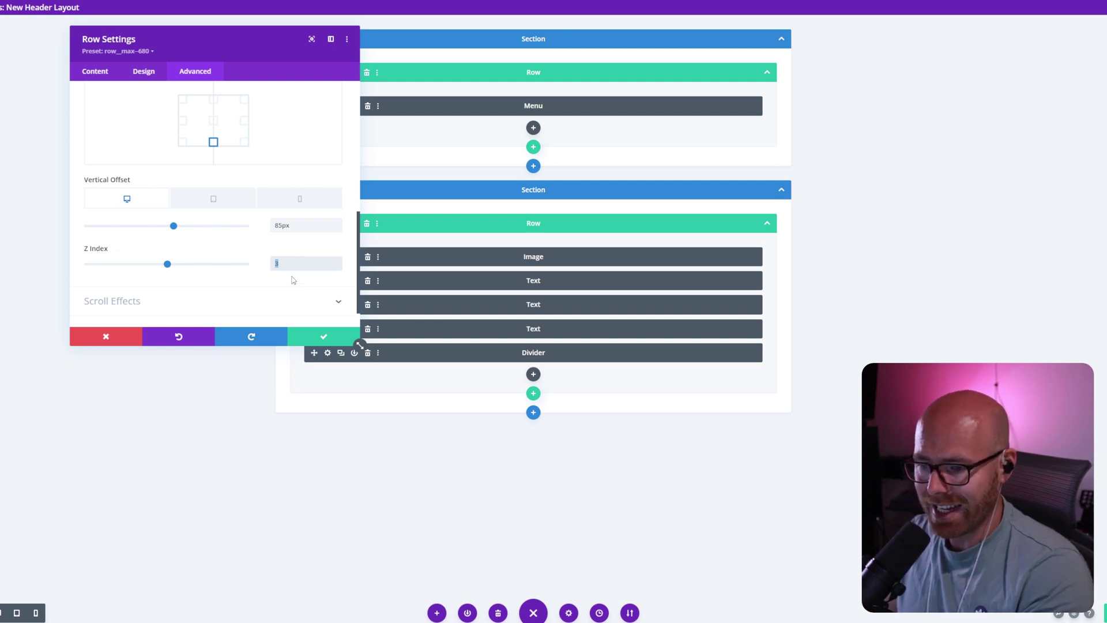
click(313, 337)
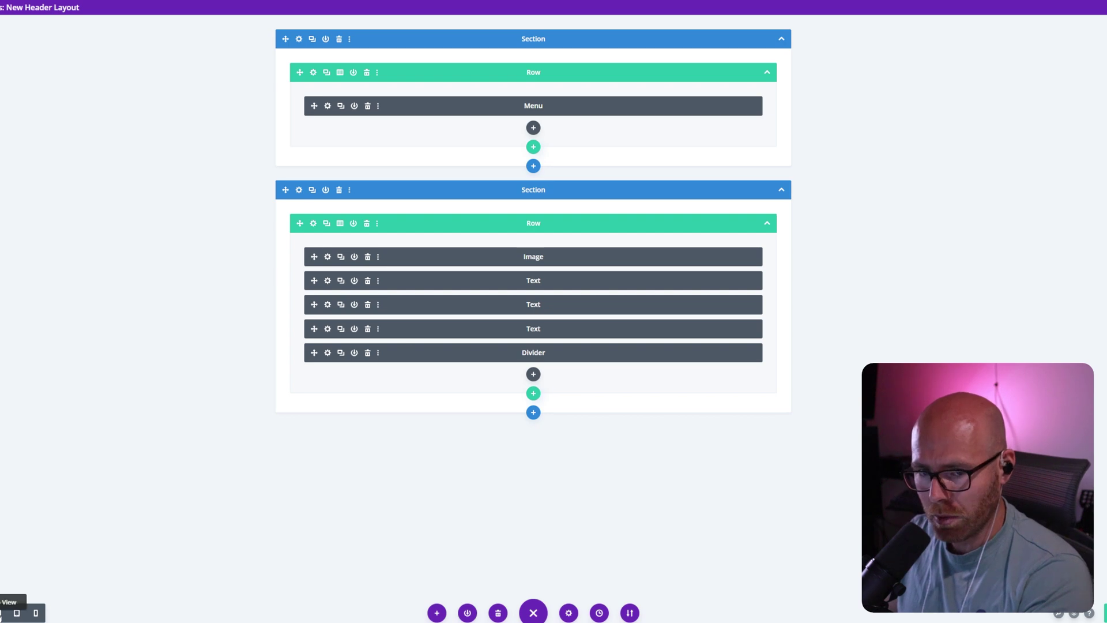
click(2, 613)
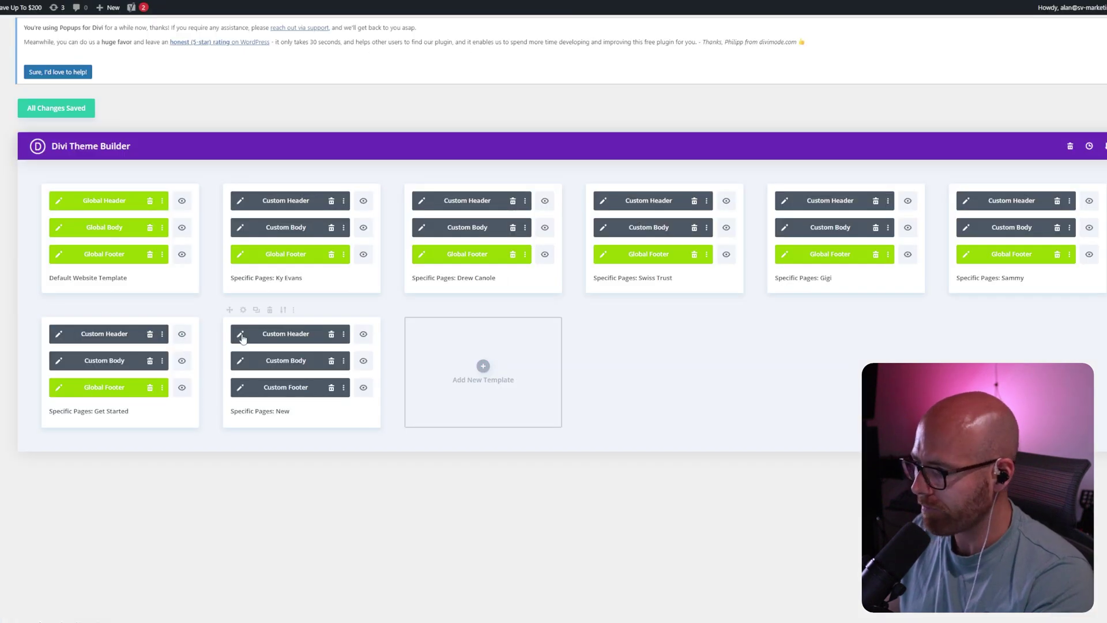
click(242, 336)
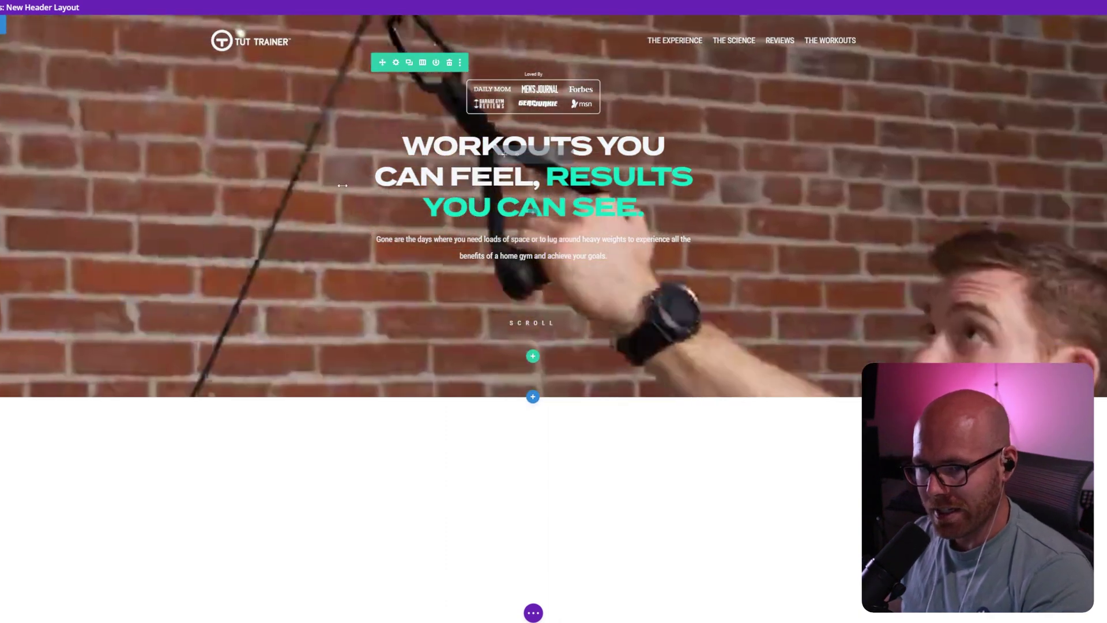
mouse_move(533, 101)
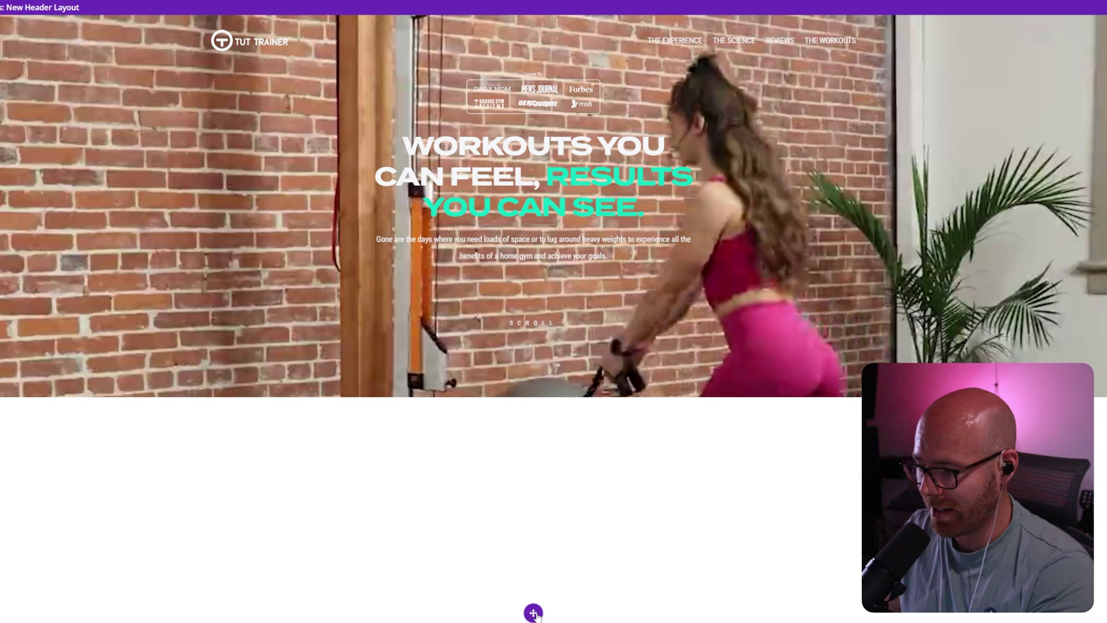
click(534, 613)
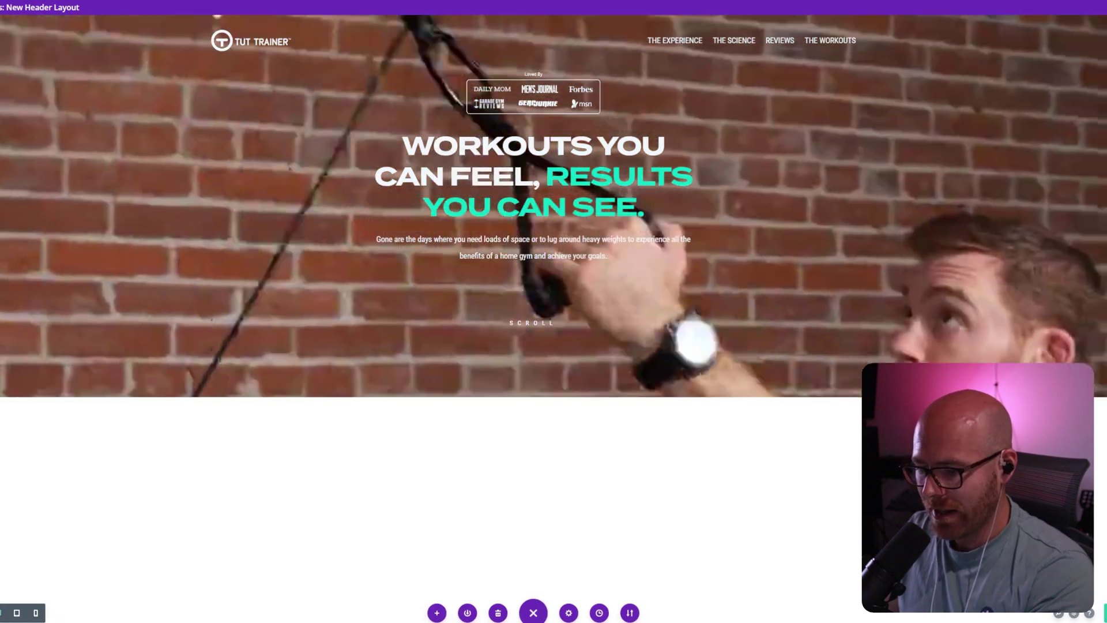
Step: Add an empty single-column row to the hero section and drag it above the content row
key(ctrl+shift+w)
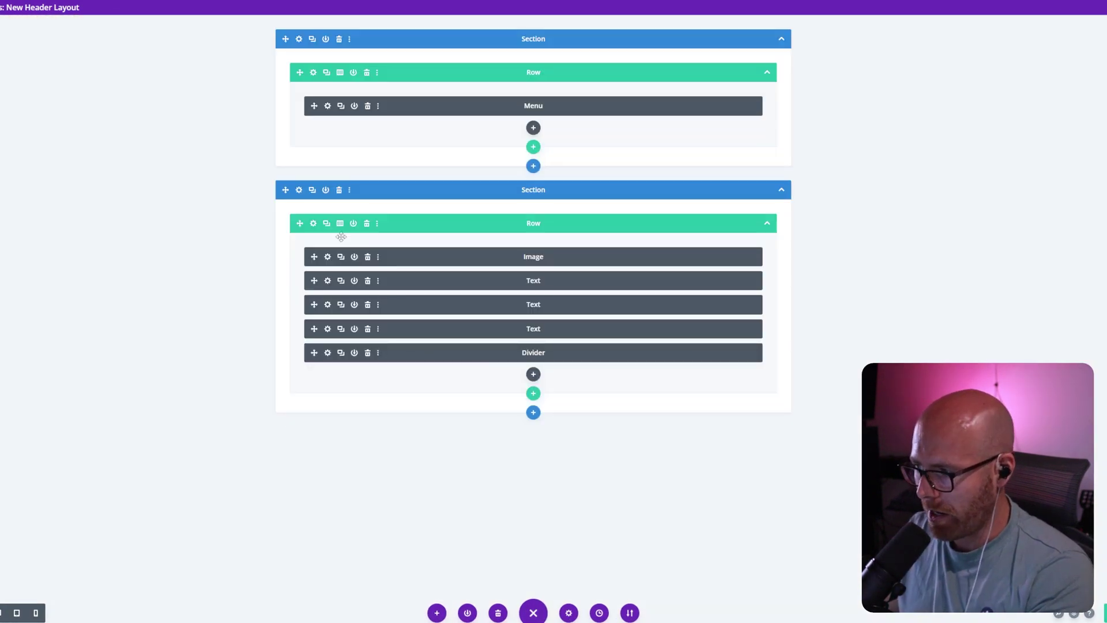
click(533, 393)
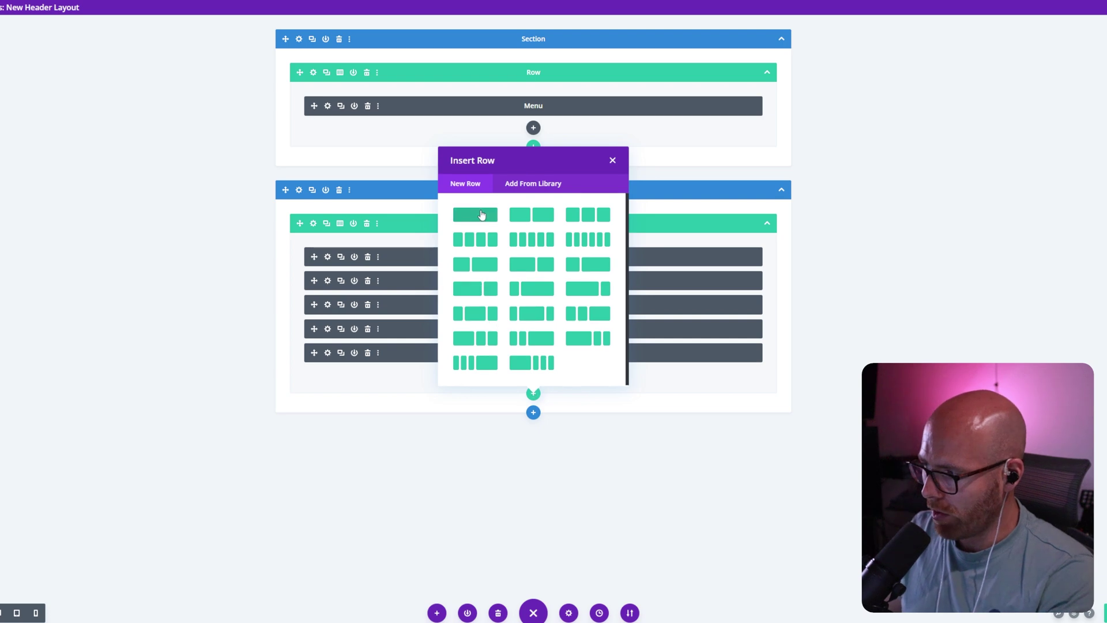
click(482, 215)
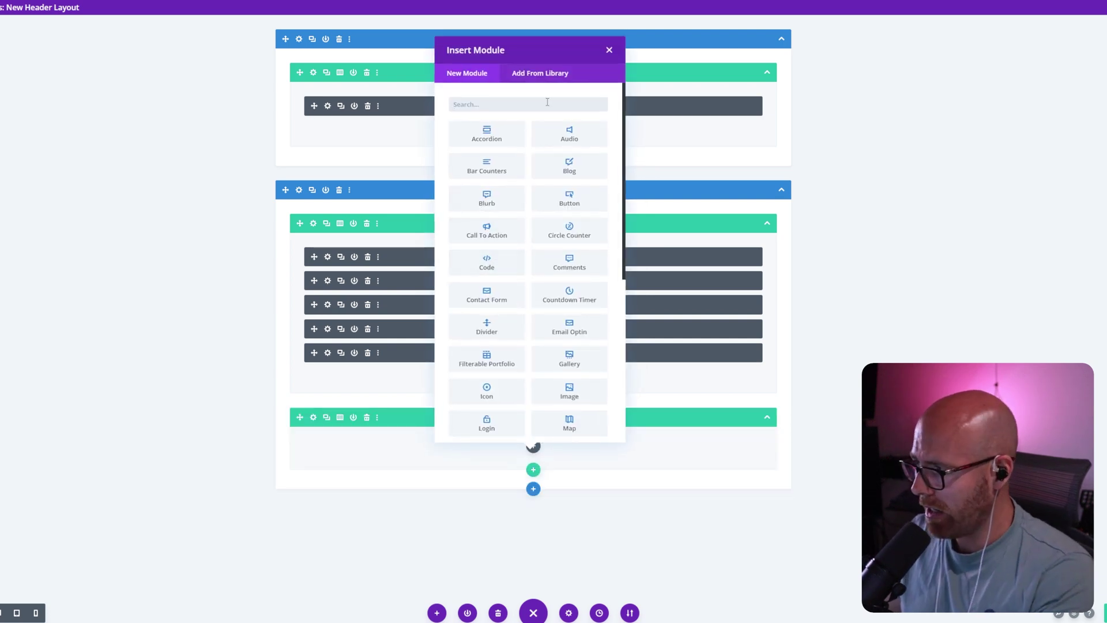
click(609, 52)
drag(300, 413, 299, 239)
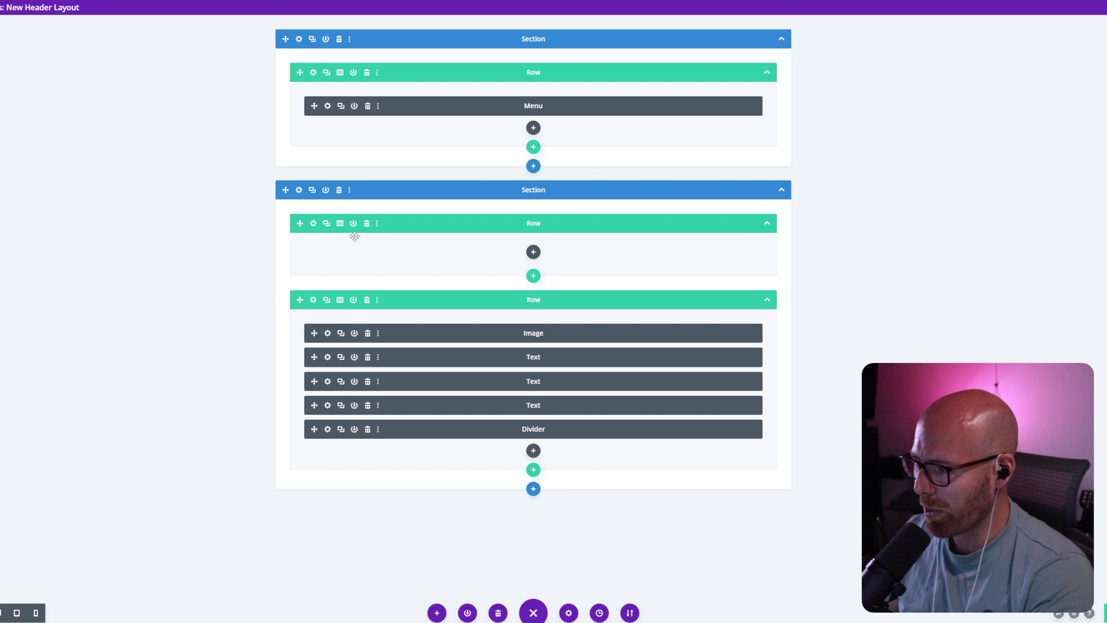
Step: Set the new row's position to Absolute with a Z Index of 2
click(312, 224)
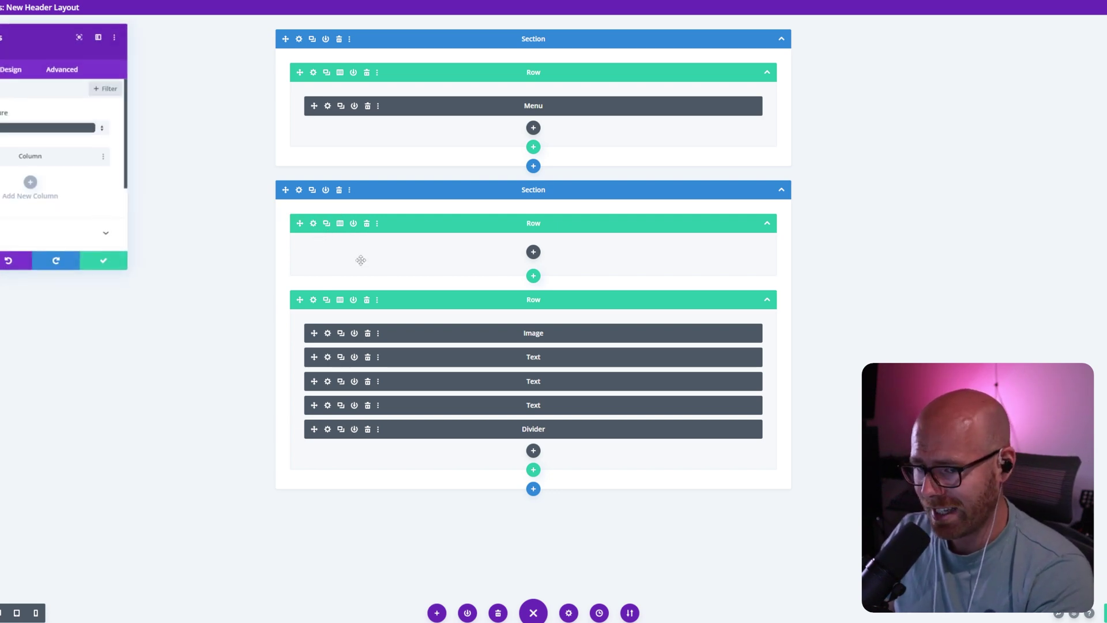
drag(42, 33, 177, 83)
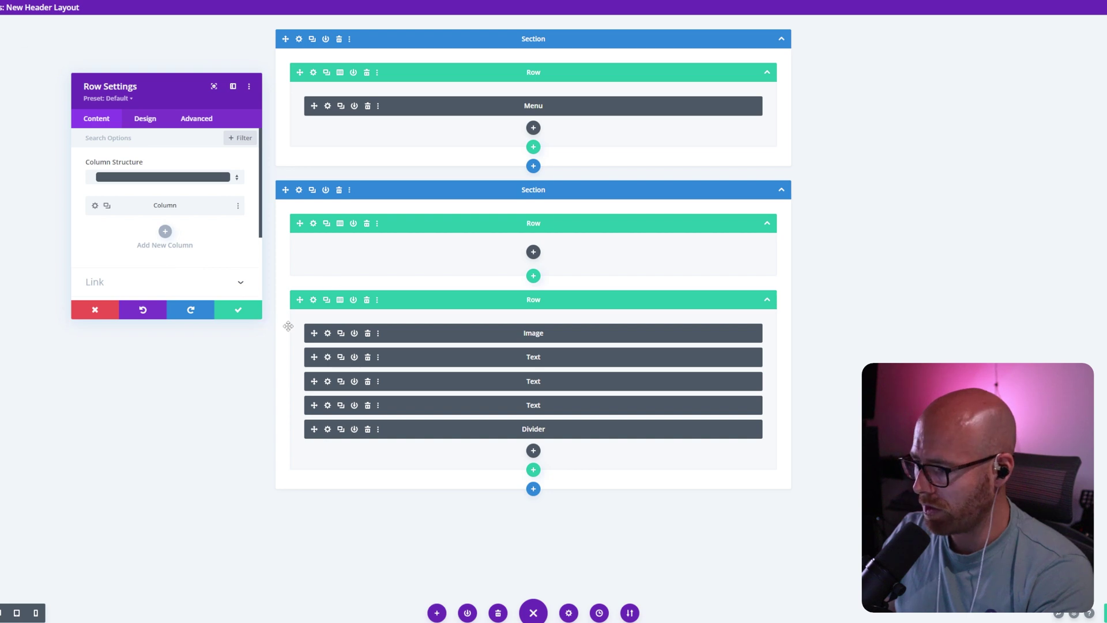
drag(258, 315, 331, 370)
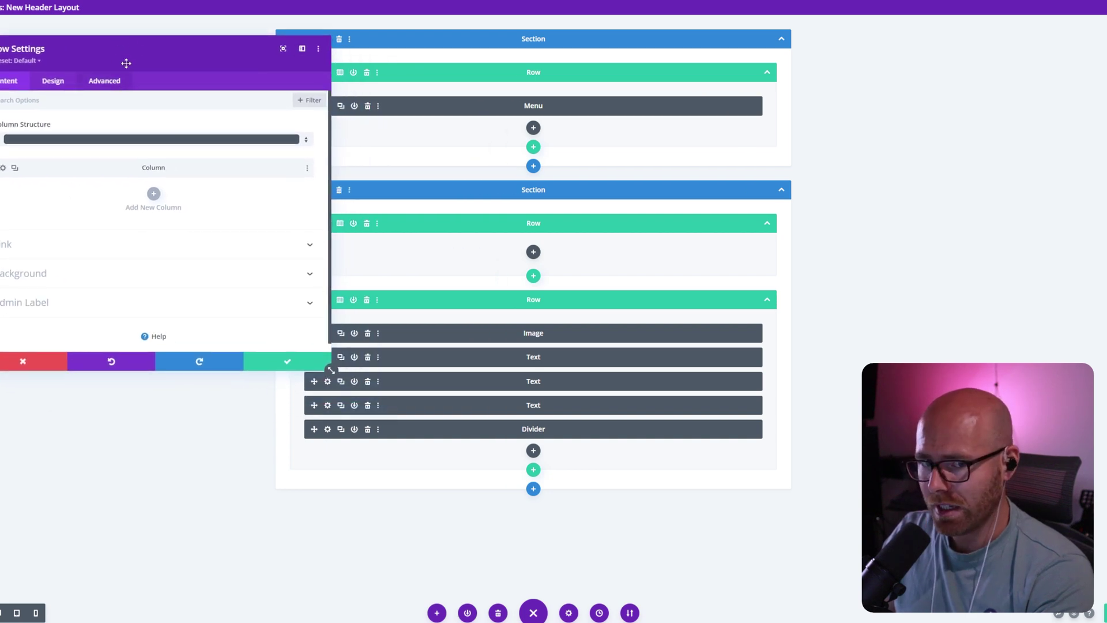
drag(126, 63, 165, 48)
click(136, 82)
click(44, 265)
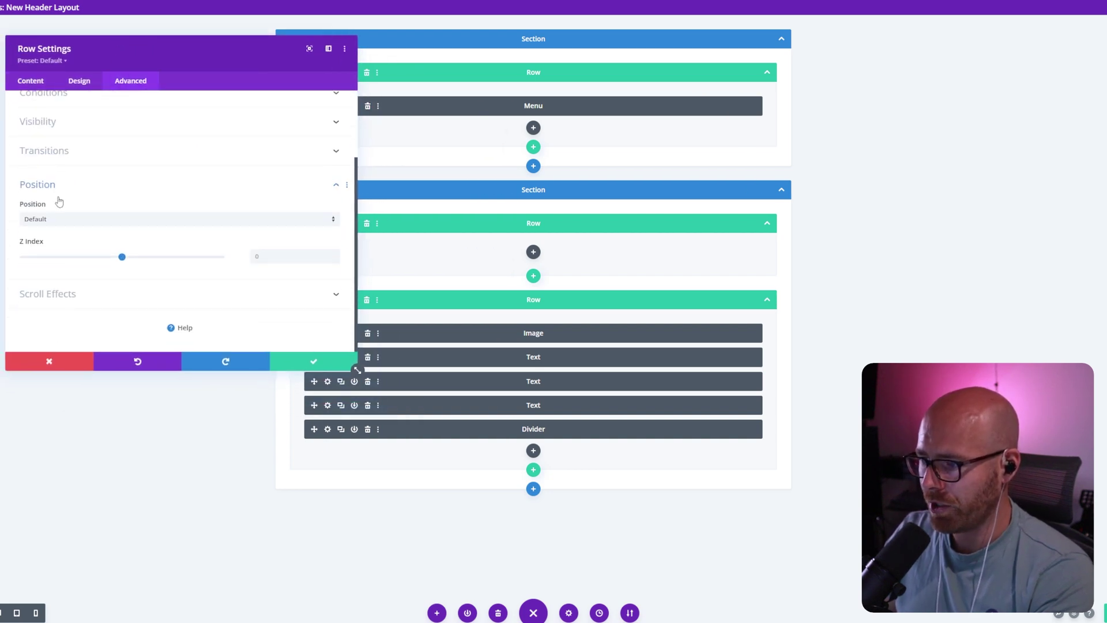
click(50, 219)
click(61, 261)
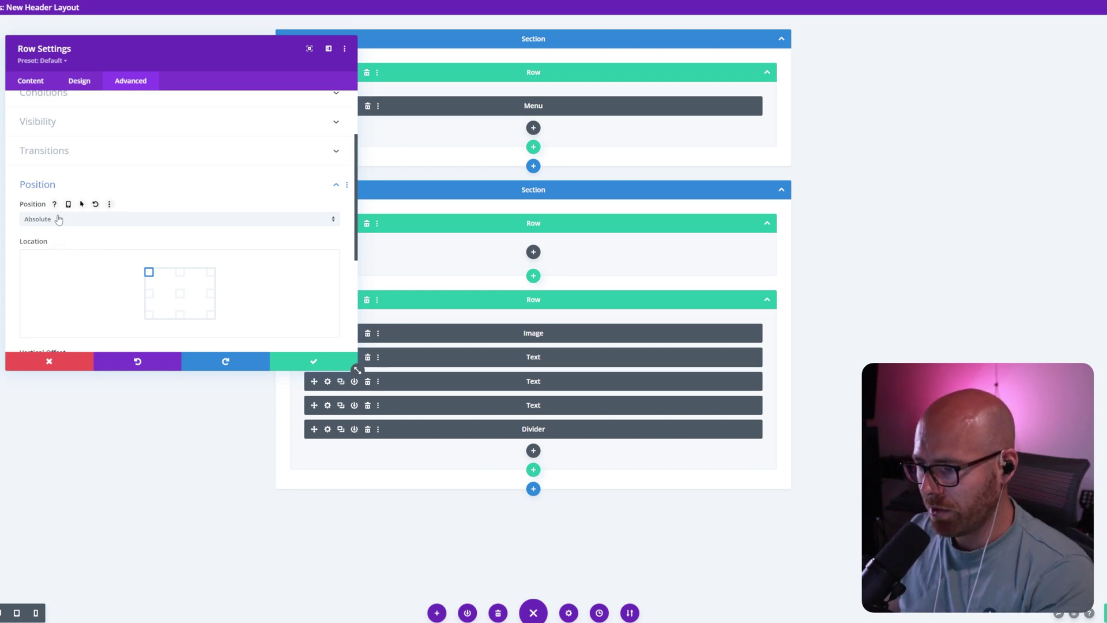
scroll(59, 219, down, 3)
scroll(59, 219, down, 2)
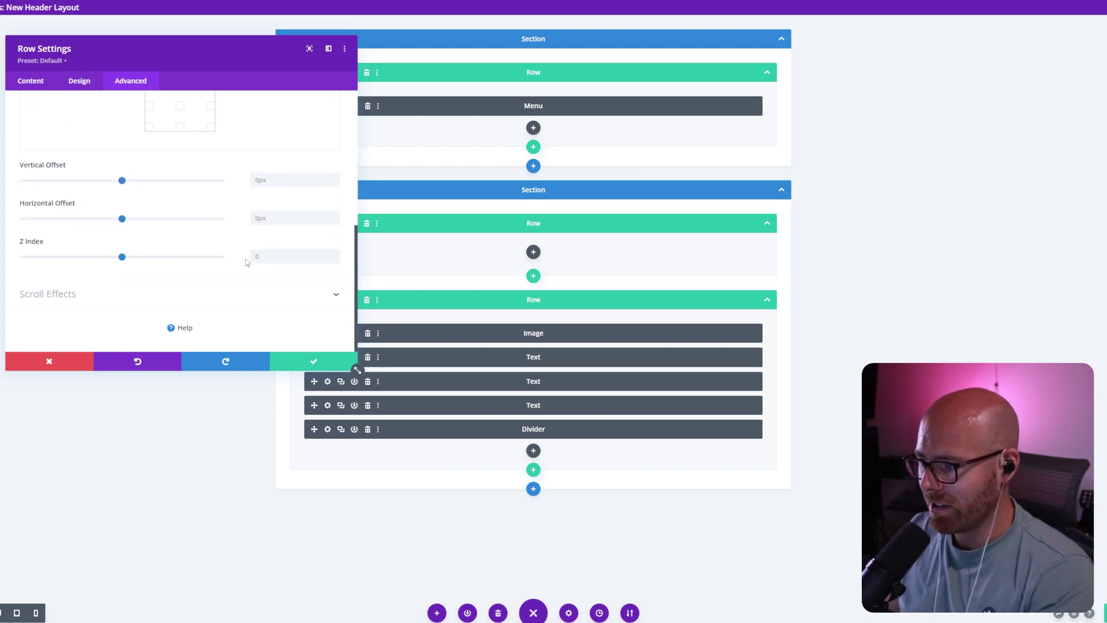
text(2)
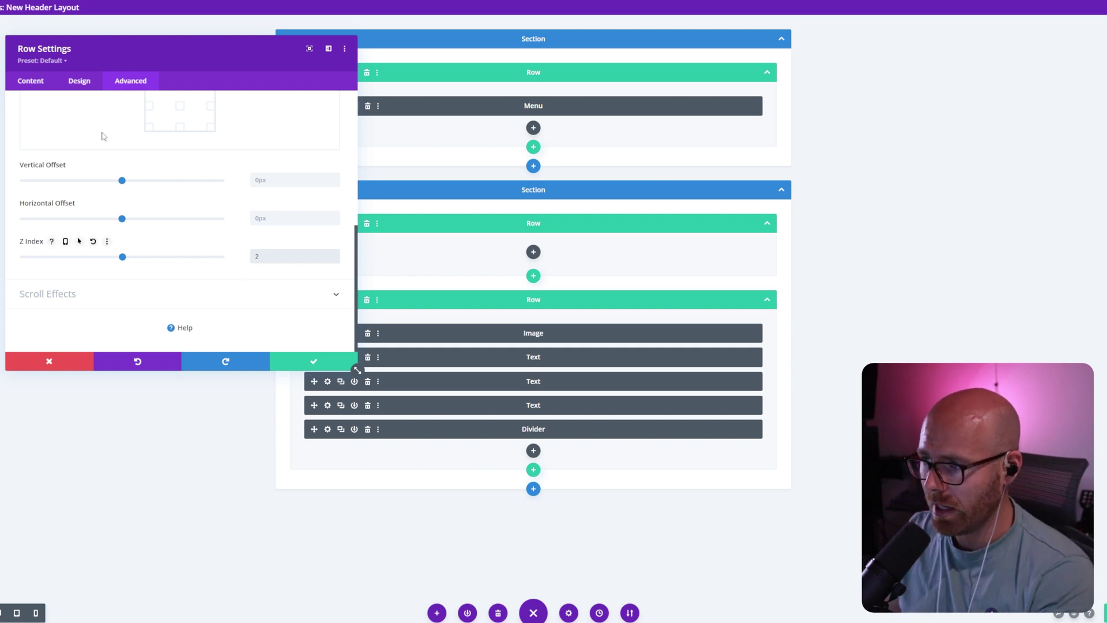
click(79, 80)
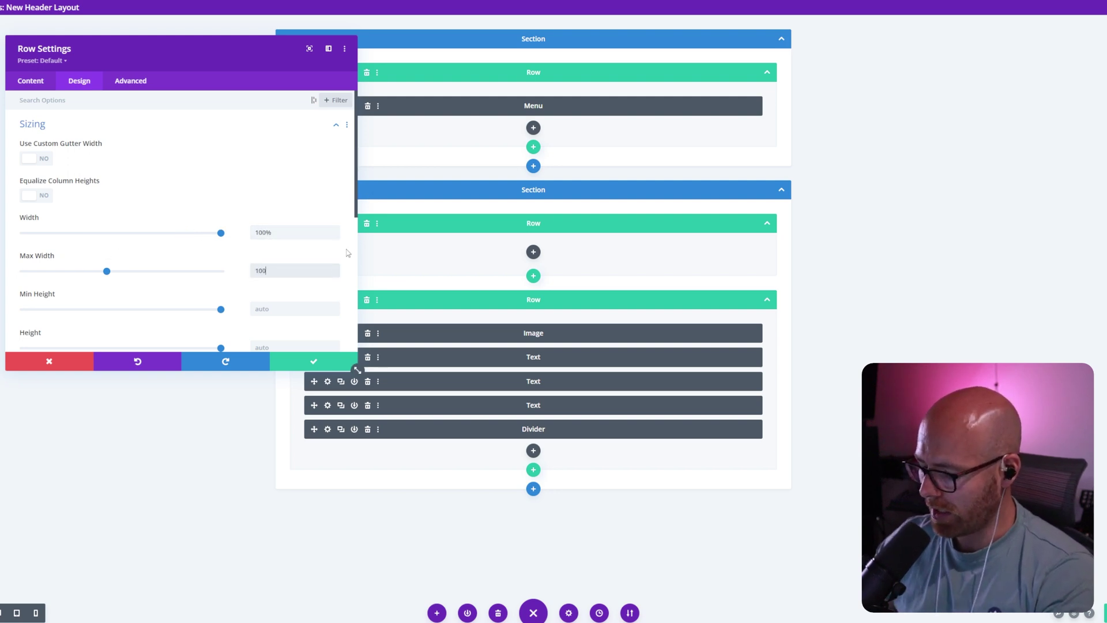
Step: Look at the row's column settings, then return to the row's own settings
scroll(344, 253, down, 3)
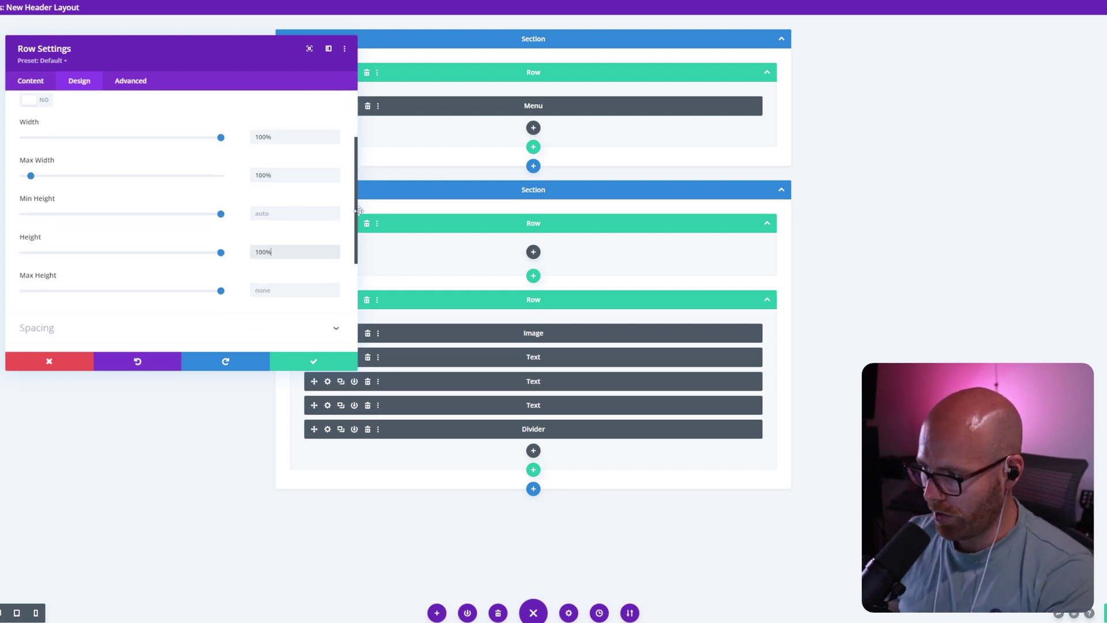
click(32, 82)
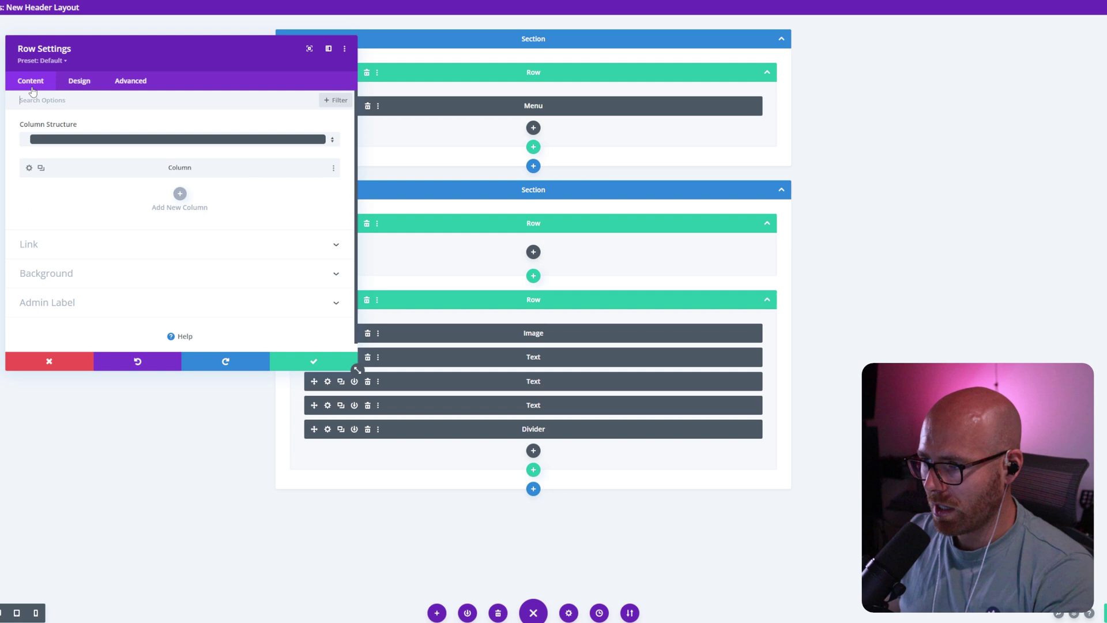
click(29, 169)
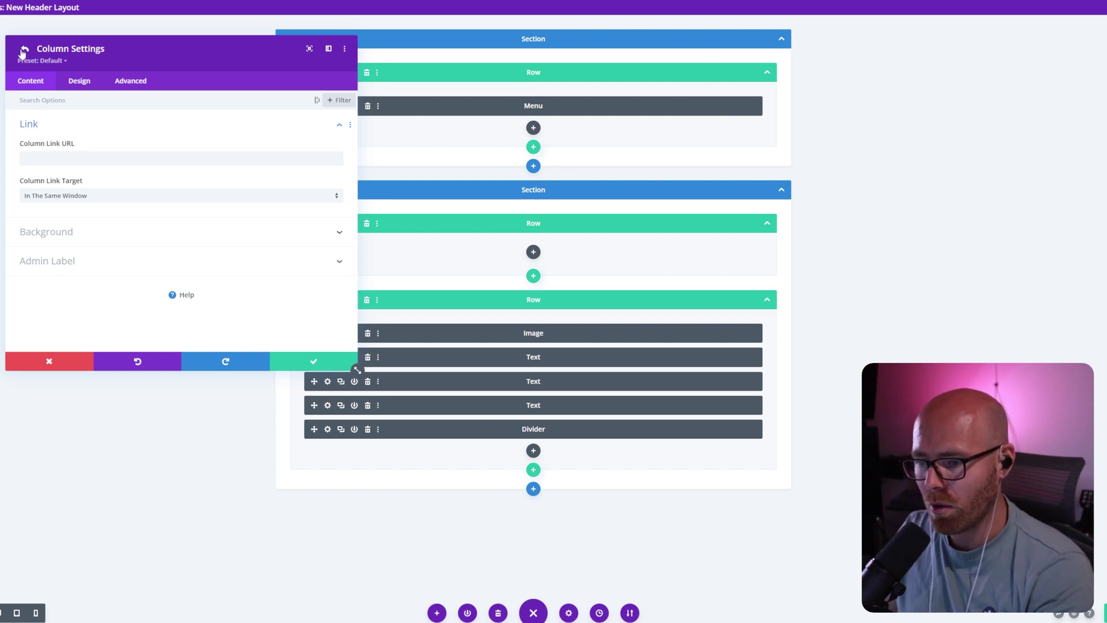
click(25, 52)
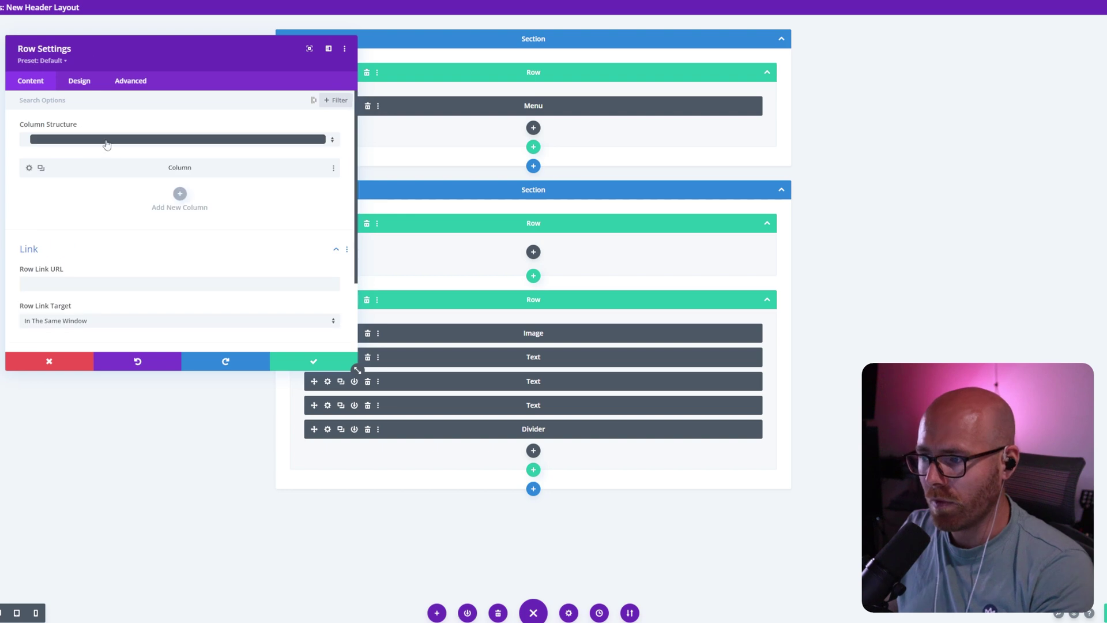
Step: Give the overlay row a near-black rgba(10,10,10,0.85) background colour and save
scroll(46, 219, down, 2)
click(60, 258)
scroll(89, 267, down, 1)
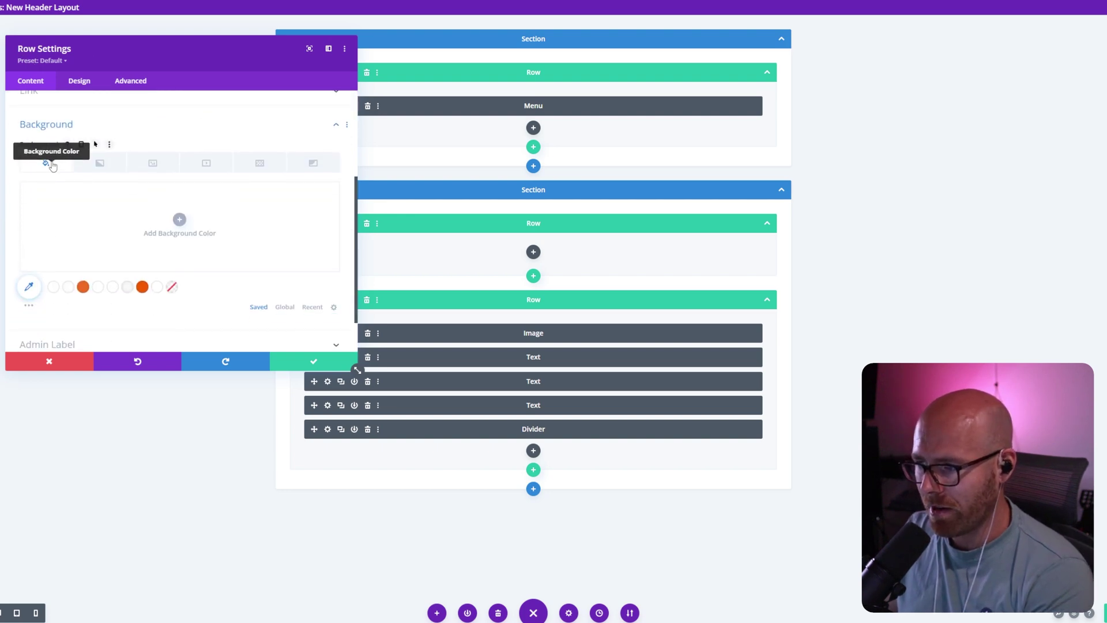
click(180, 220)
click(23, 221)
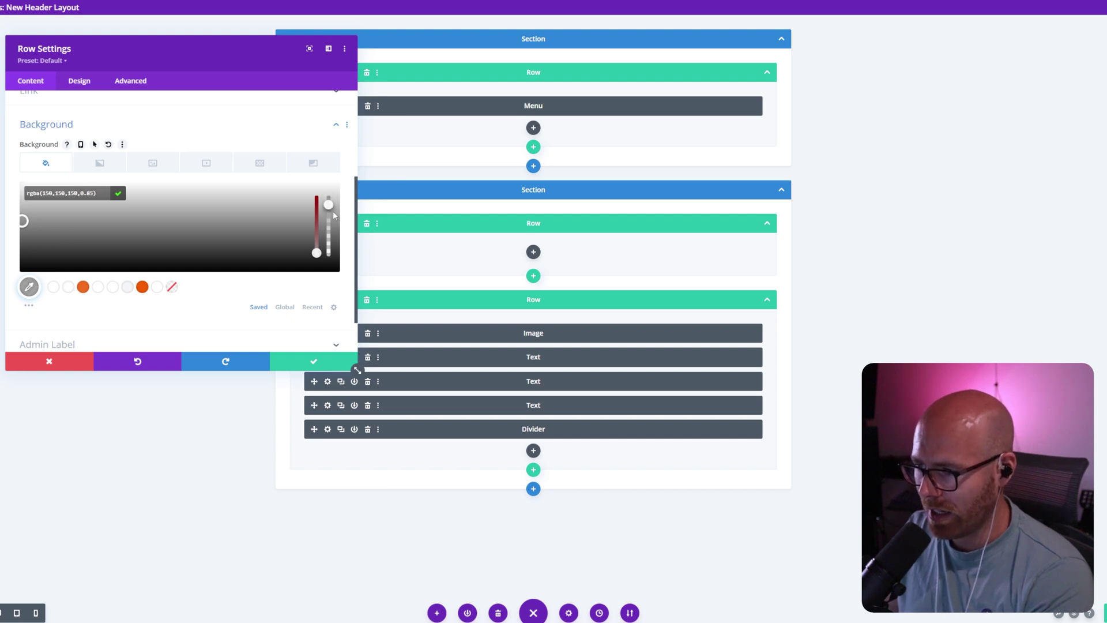
click(29, 286)
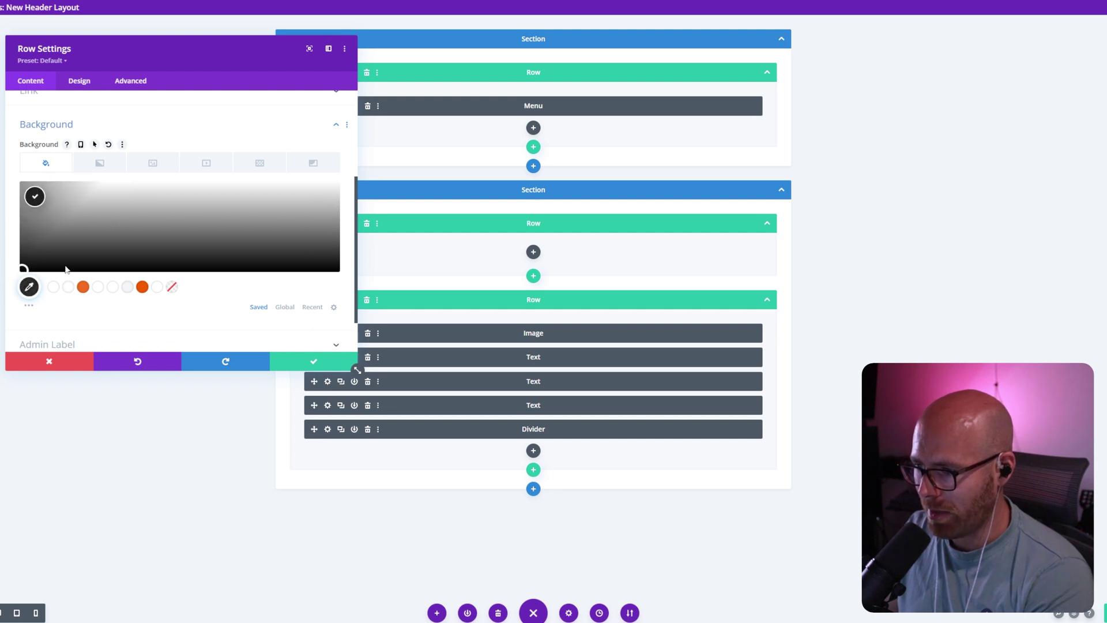
mouse_move(329, 205)
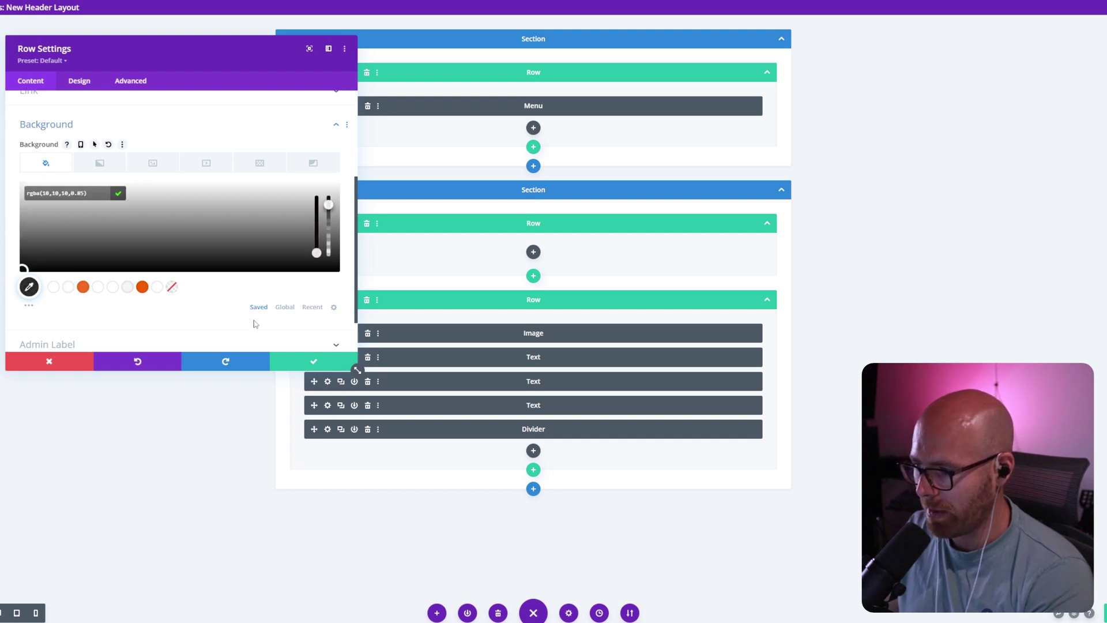
scroll(255, 324, down, 1)
click(170, 403)
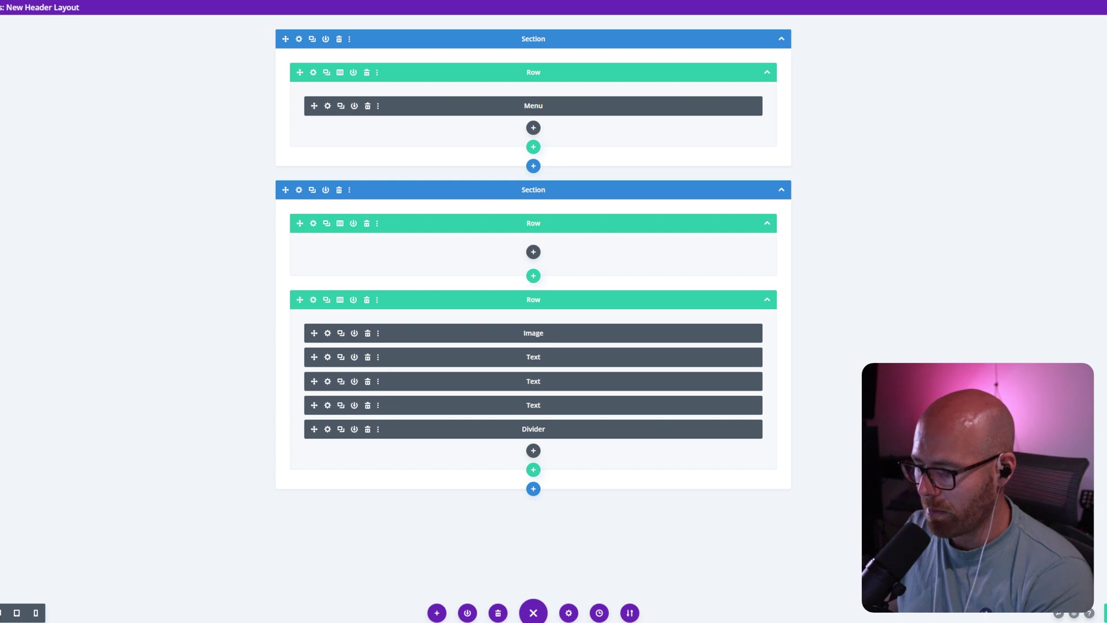
Step: Leave wireframe view and preview the dimmed video hero at tablet, phone, then desktop width
key(ctrl+shift+w)
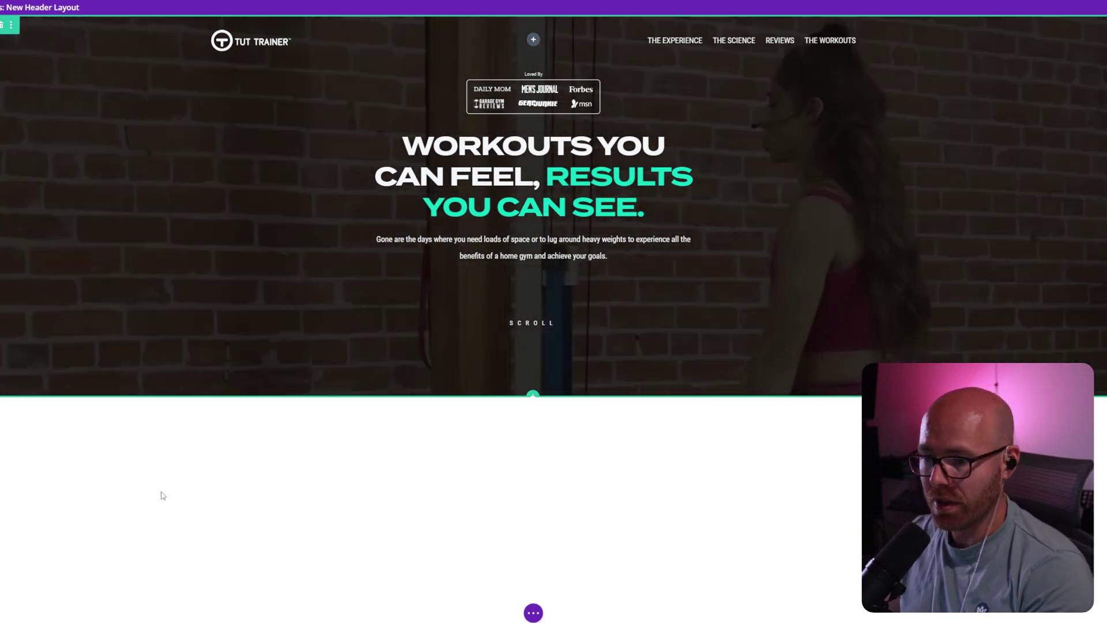
click(534, 613)
click(17, 612)
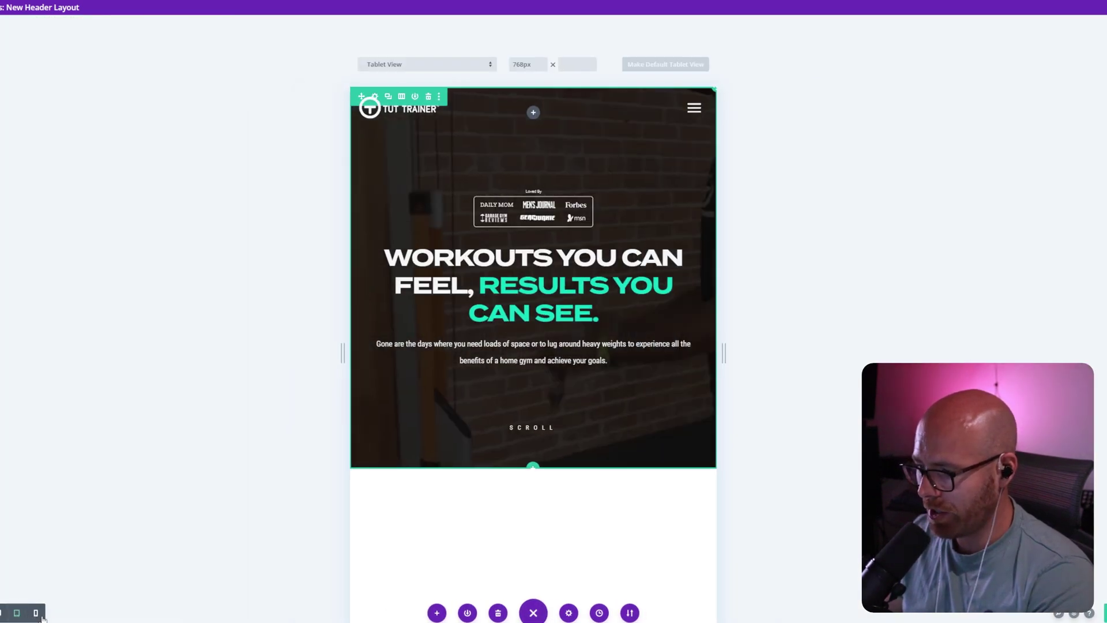
click(37, 613)
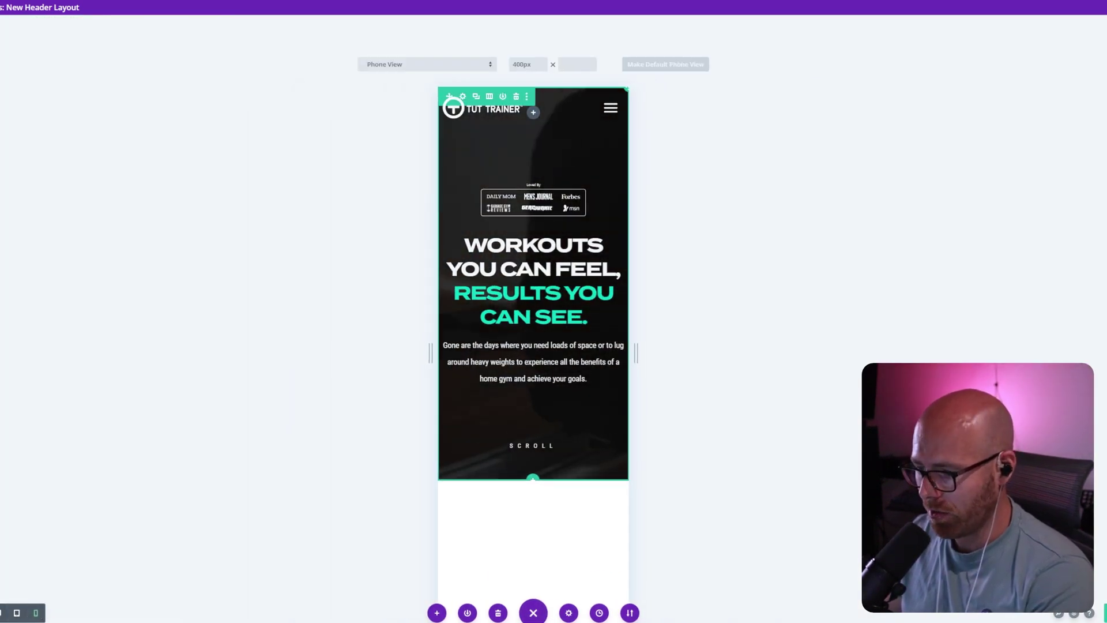
click(2, 612)
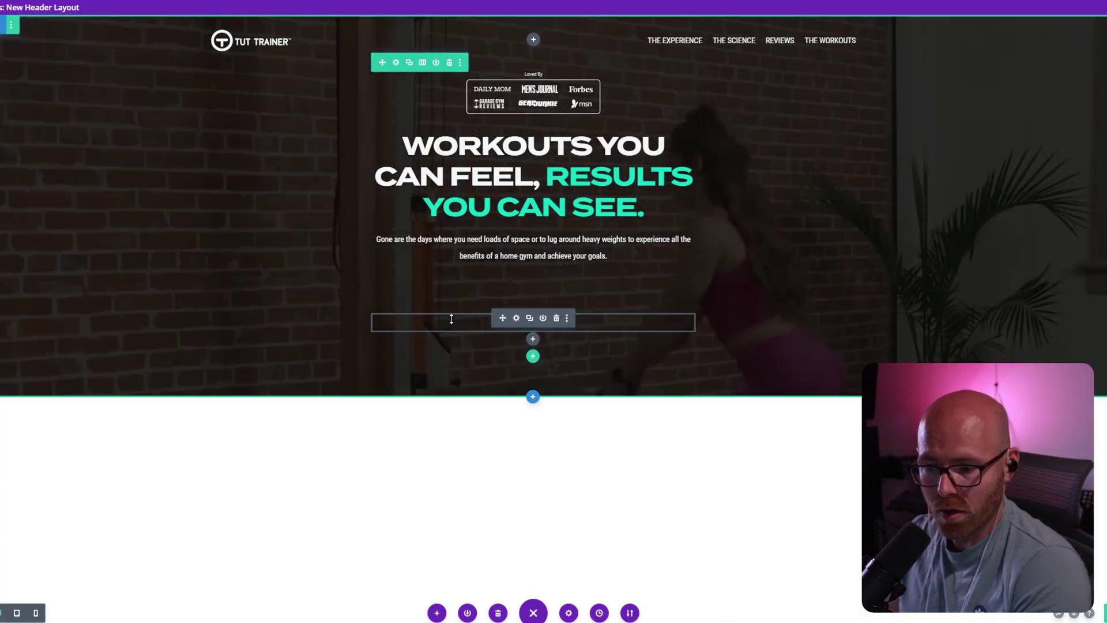